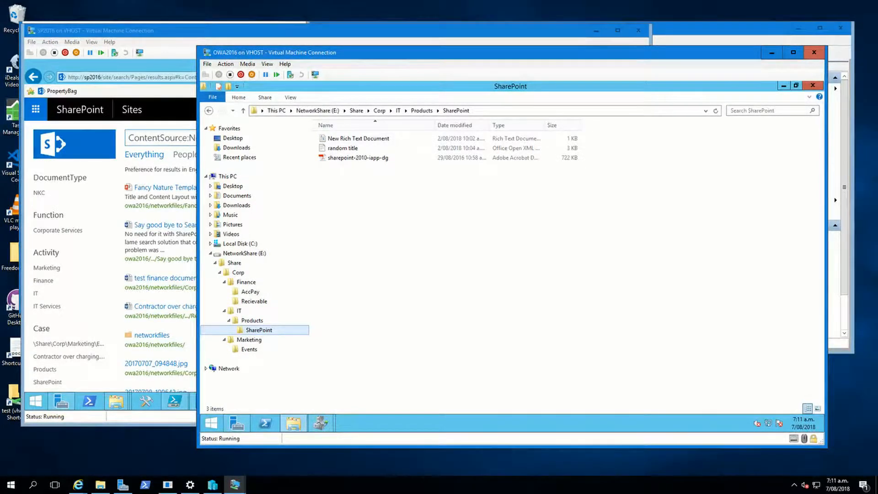
# Inspect the classification properties of the sharepoint-2010-iapp-dg PDF, closing its properties without changes.
pyautogui.rightClick(353, 158)
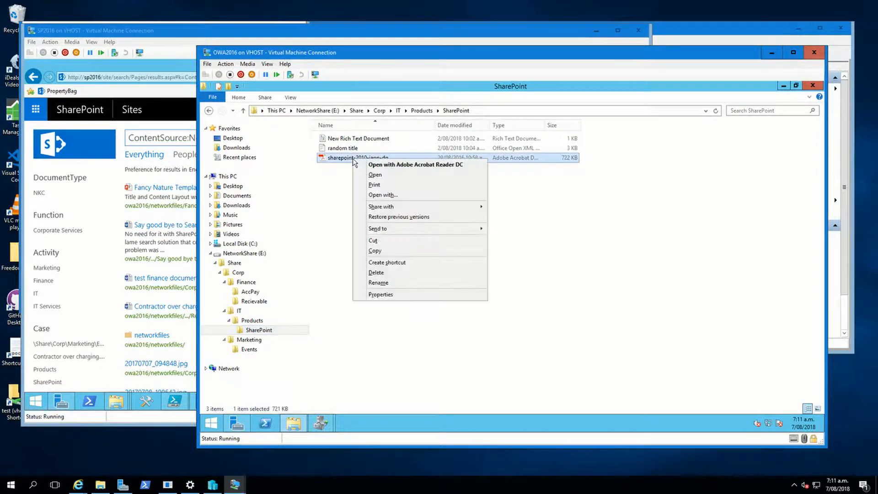
pyautogui.click(389, 296)
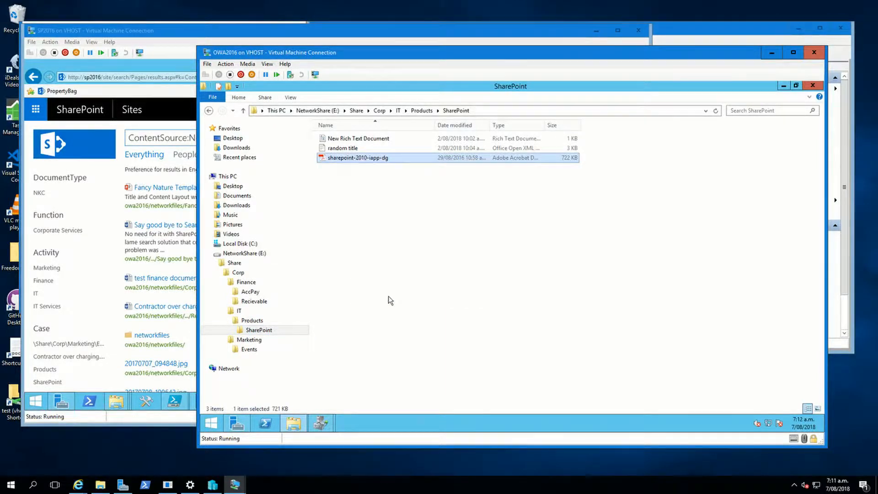
pyautogui.click(397, 181)
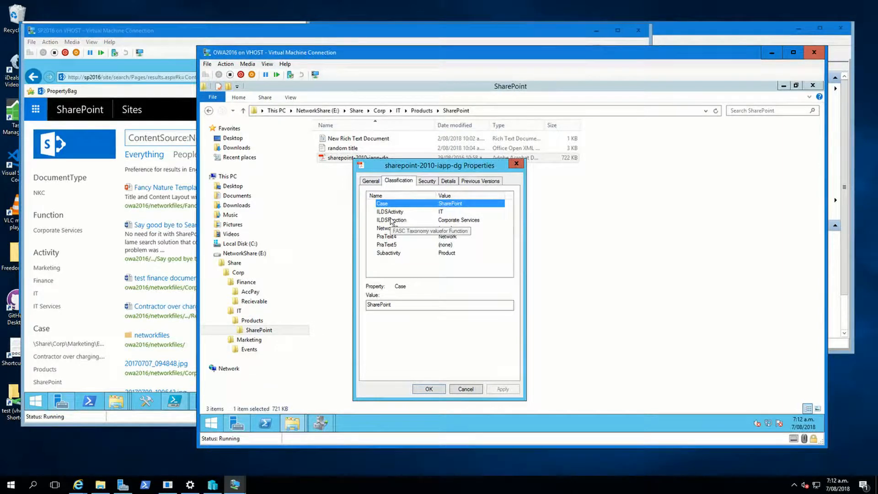
pyautogui.click(466, 390)
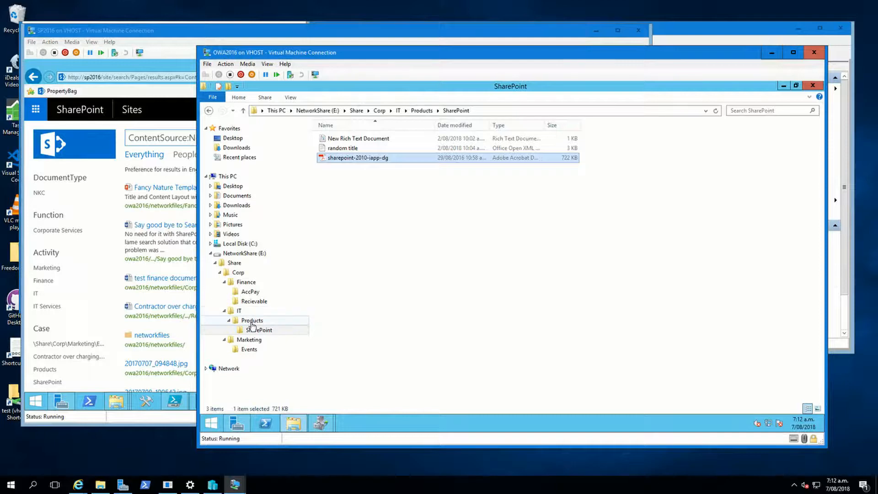
# Create a new folder named 2345 inside the IT Products folder.
pyautogui.click(238, 321)
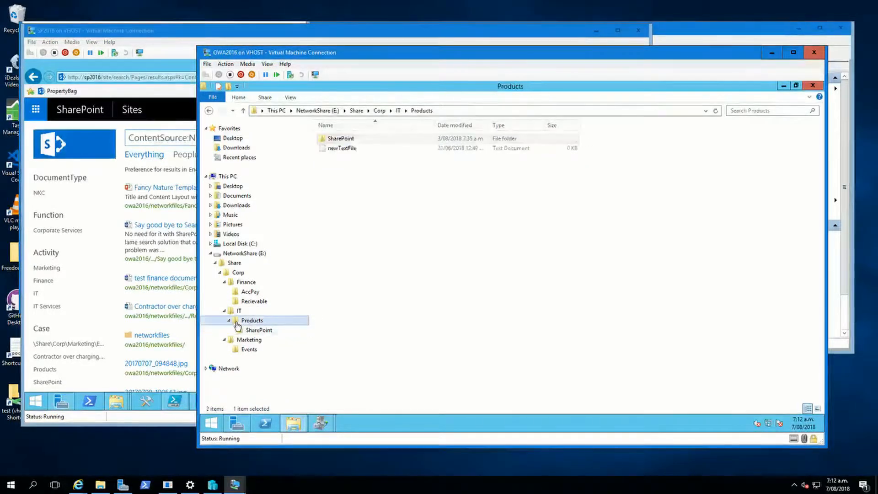
pyautogui.rightClick(356, 196)
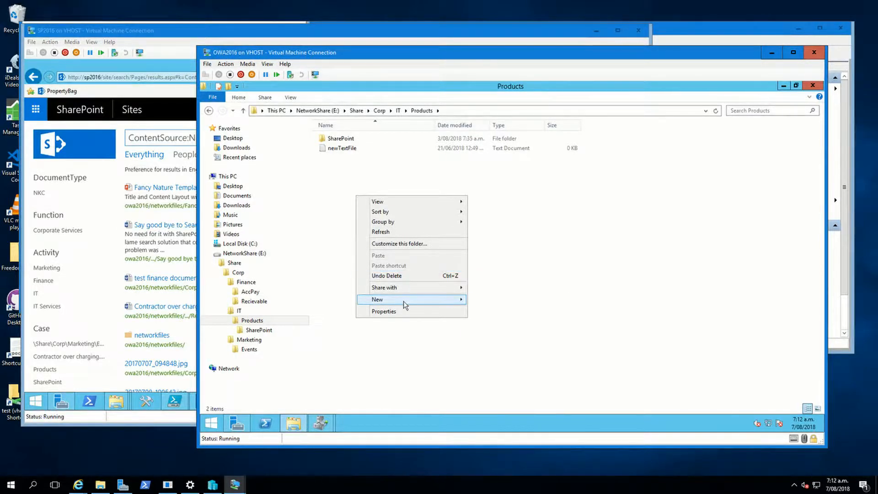
pyautogui.moveTo(404, 300)
pyautogui.click(495, 300)
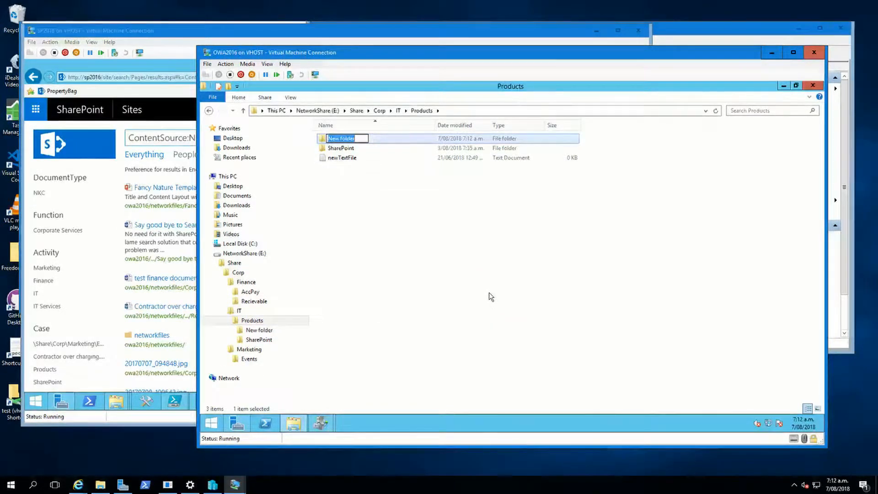
pyautogui.write('2345')
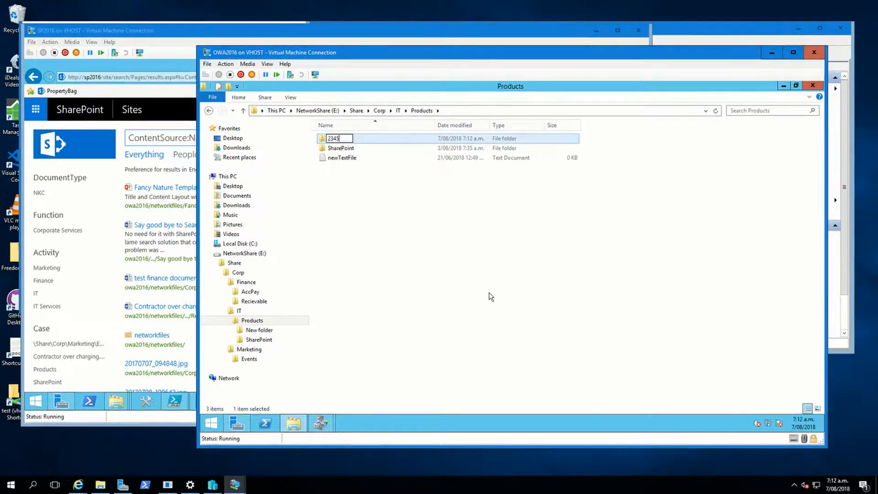
pyautogui.press('Return')
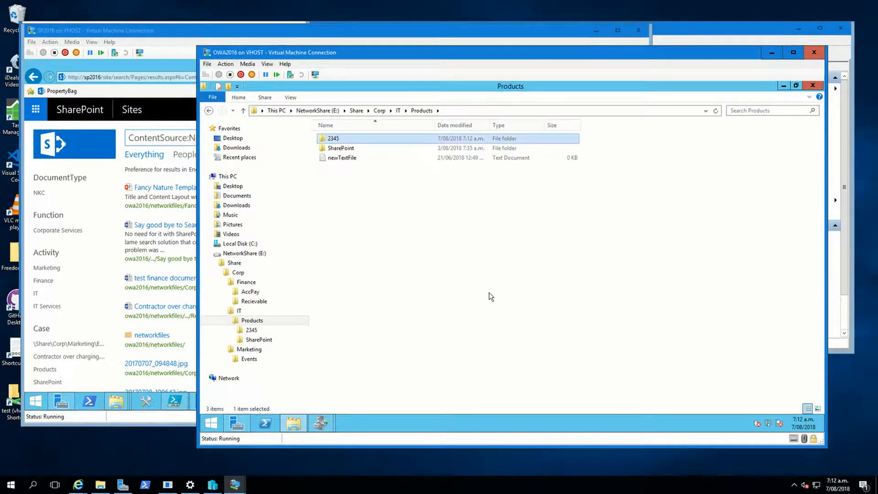
# Create a text document named "Spec for 2345" inside the new 2345 folder.
pyautogui.doubleClick(336, 139)
pyautogui.rightClick(360, 180)
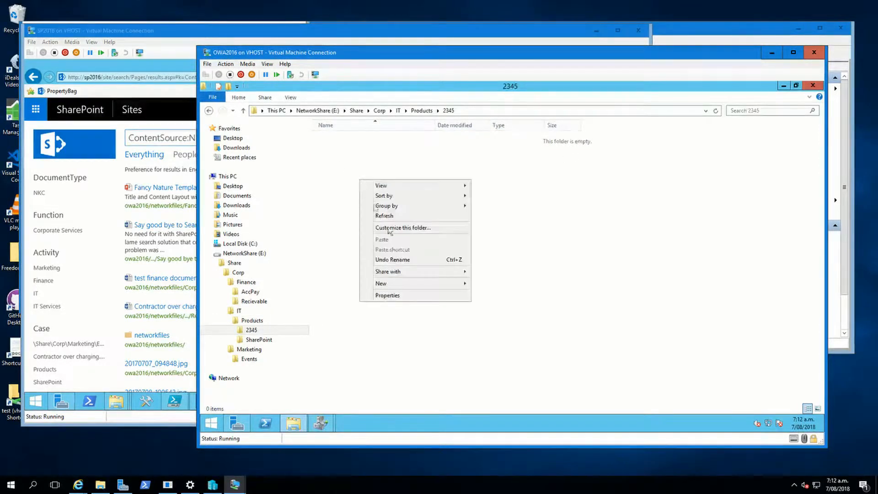
pyautogui.moveTo(407, 284)
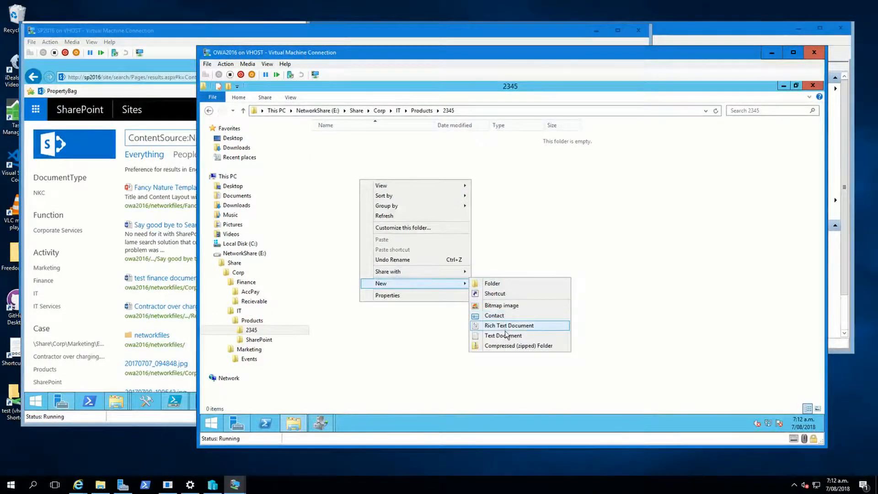
pyautogui.click(492, 336)
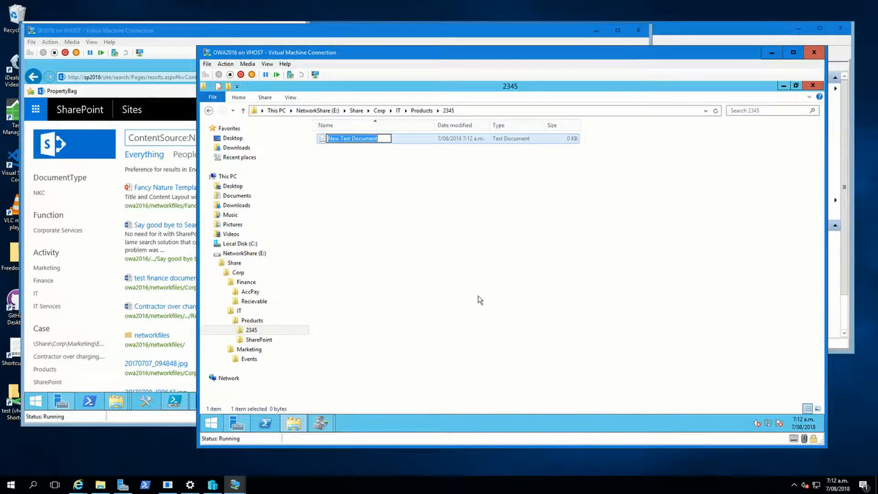
pyautogui.write('Spec for ')
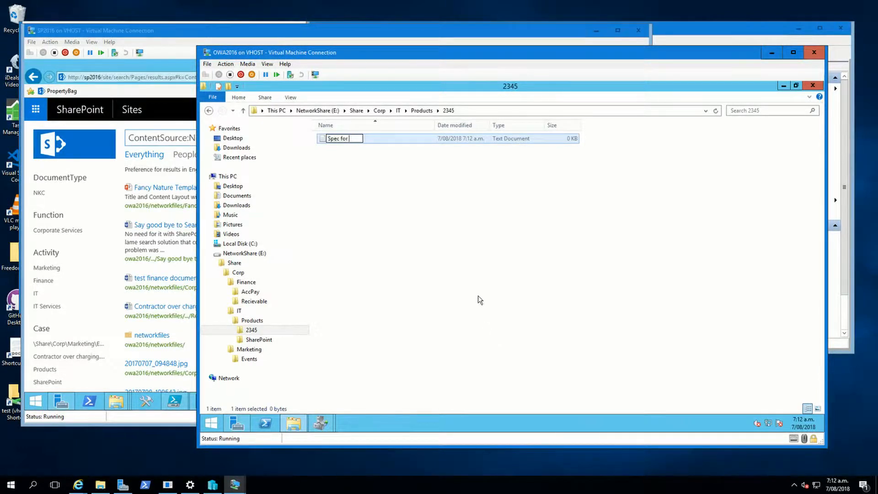
pyautogui.write('2345')
pyautogui.click(419, 281)
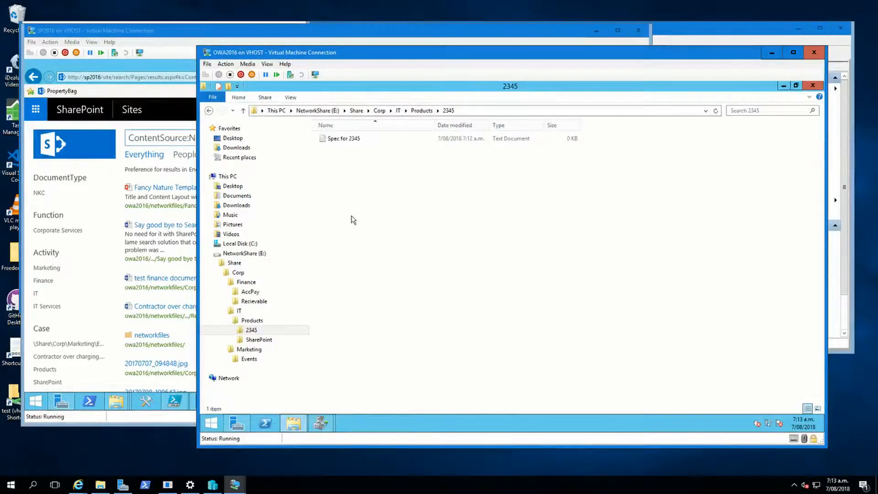
# Inspect the classification properties of the Spec for 2345 document, closing its properties without changes.
pyautogui.rightClick(354, 143)
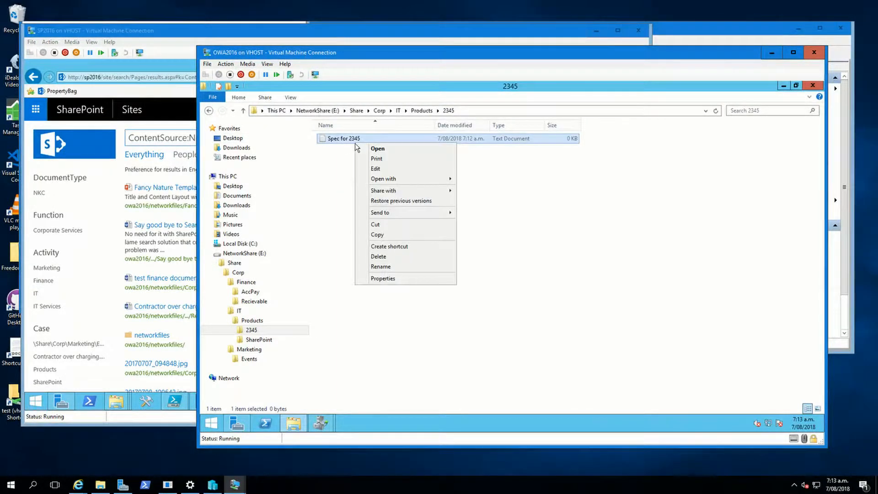
pyautogui.click(394, 279)
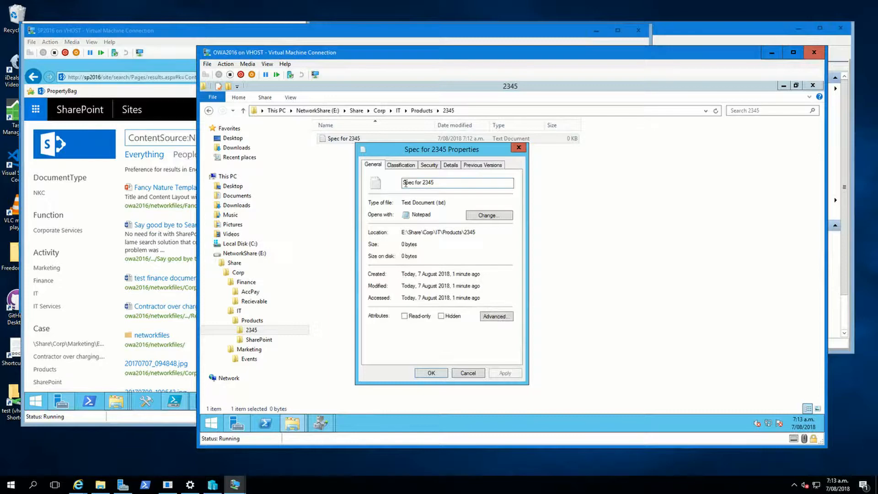
pyautogui.click(405, 166)
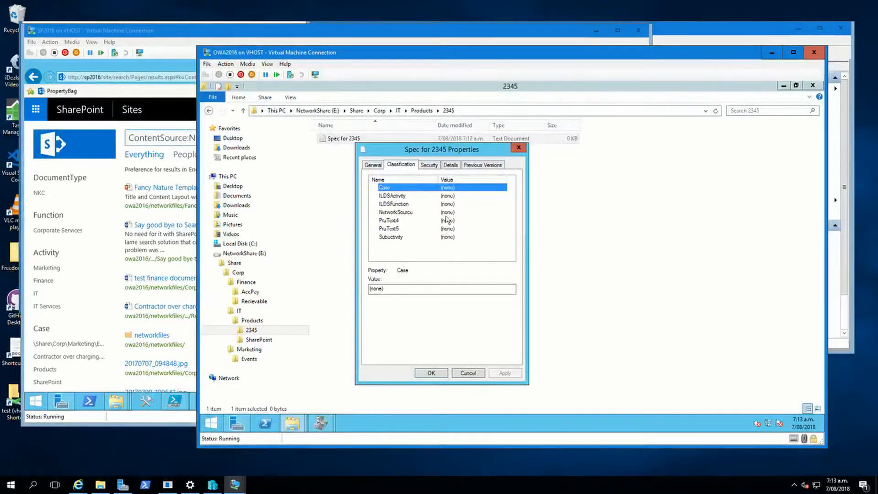
pyautogui.click(460, 373)
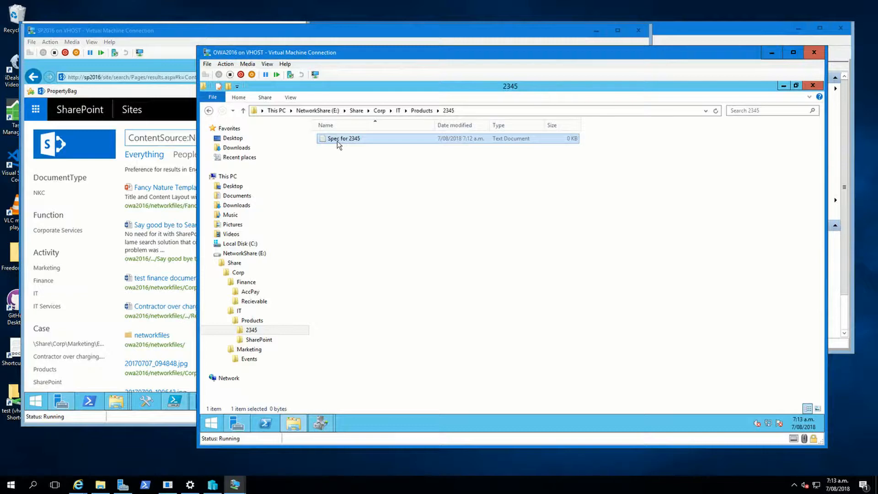
# Switch to File Server Resource Manager to review the classification rules, and return to the 2345 folder in File Explorer.
pyautogui.click(323, 425)
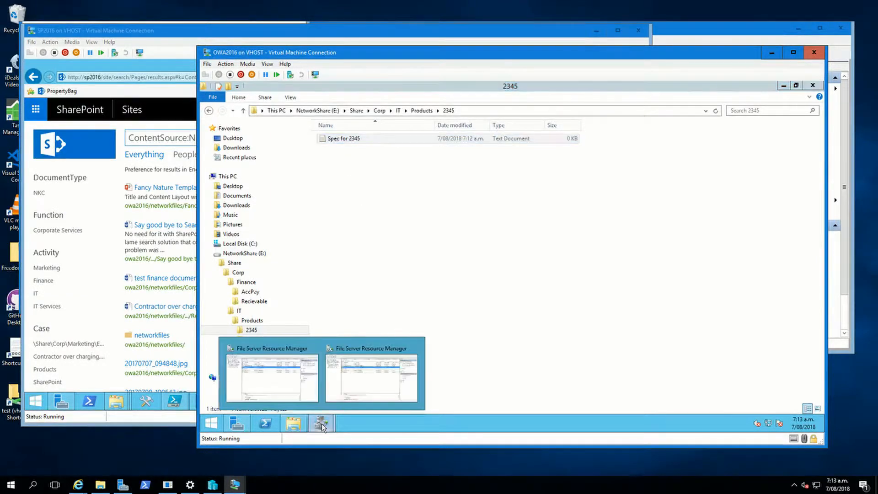
pyautogui.click(354, 380)
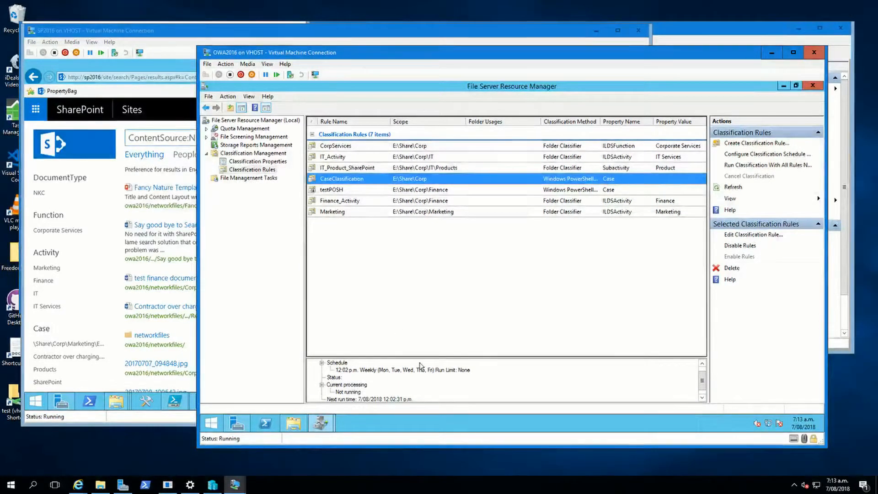
pyautogui.click(293, 424)
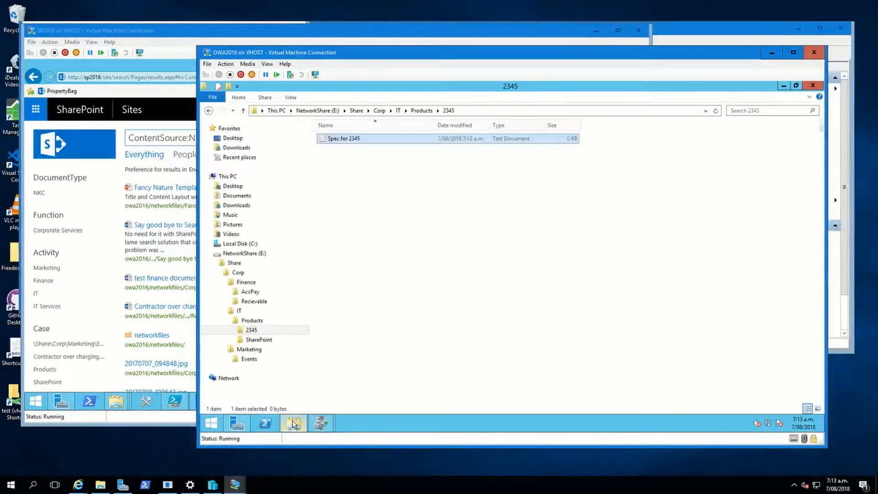
# Recheck the classification values of Spec for 2345 and close its properties.
pyautogui.rightClick(347, 139)
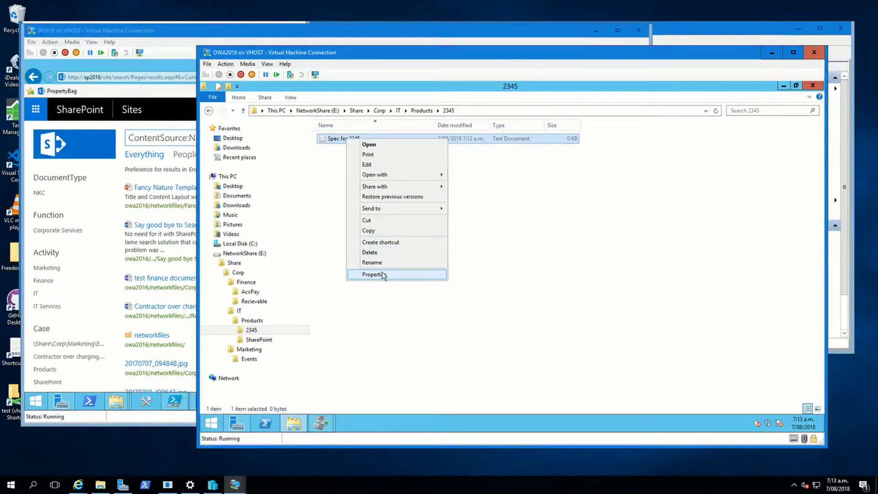
pyautogui.click(383, 274)
pyautogui.click(394, 161)
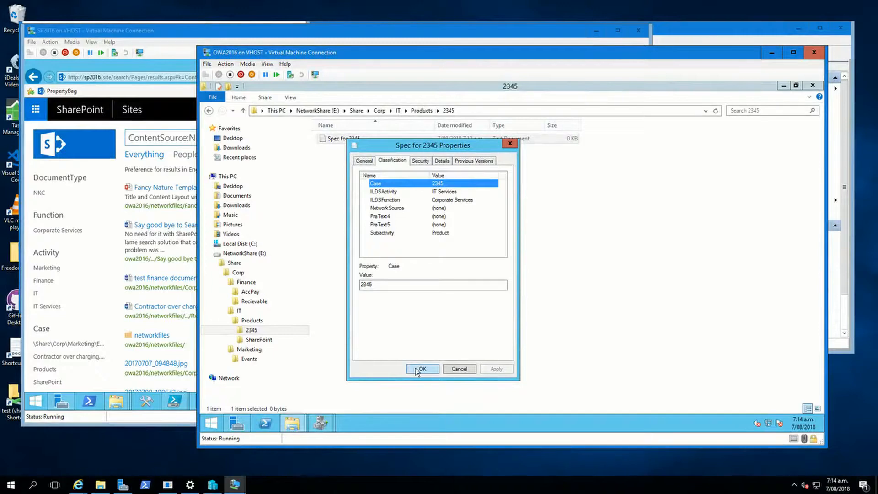
pyautogui.click(451, 369)
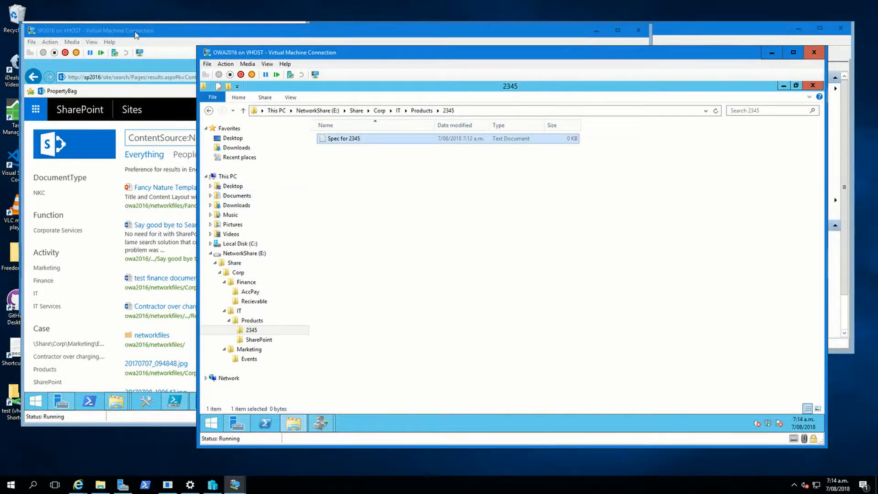
# Switch to the SP2016 virtual machine and start an incremental crawl of the NetworkFiles content source in the Search Service Application.
pyautogui.click(164, 105)
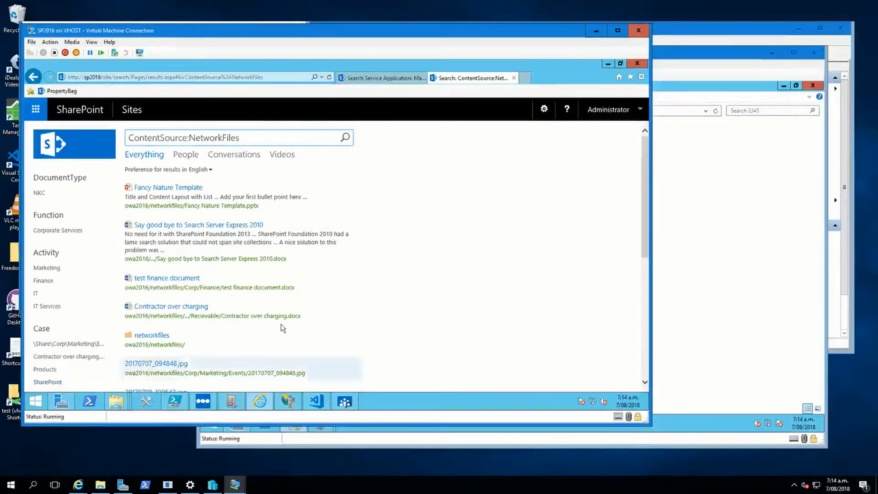
pyautogui.click(379, 78)
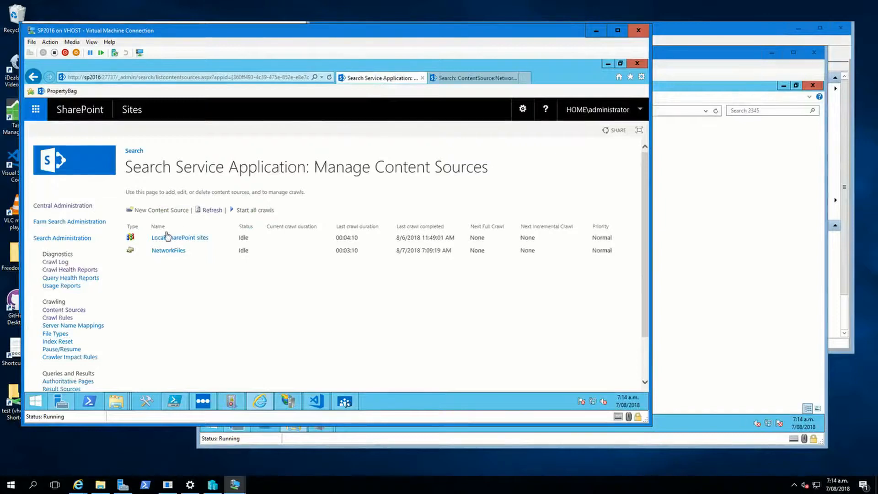
pyautogui.click(226, 252)
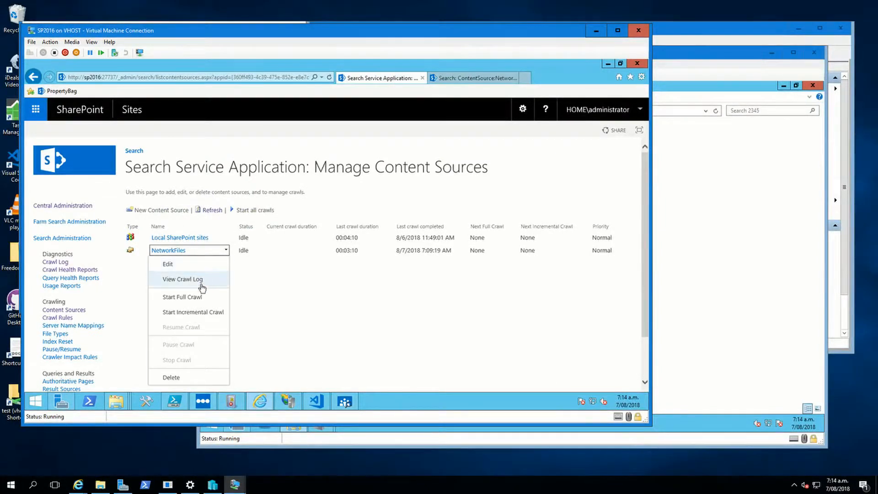
pyautogui.click(185, 299)
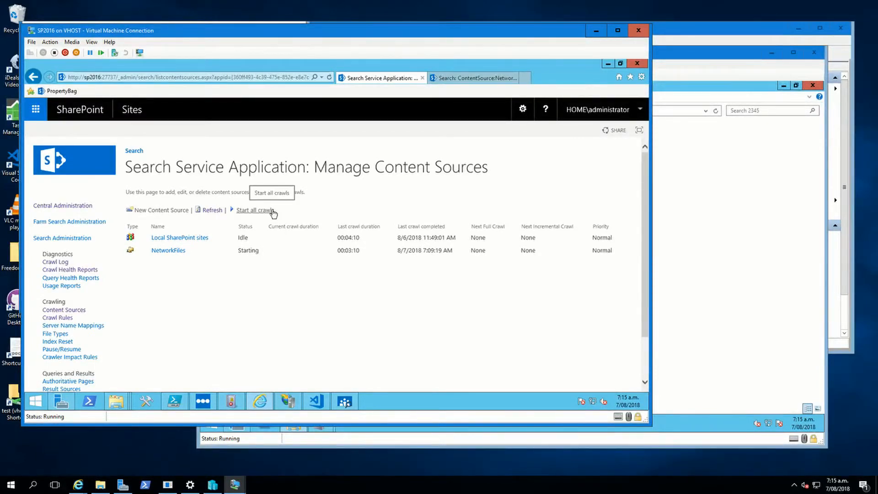
# Refresh the content sources list to monitor the NetworkFiles crawl until it finishes.
pyautogui.click(206, 211)
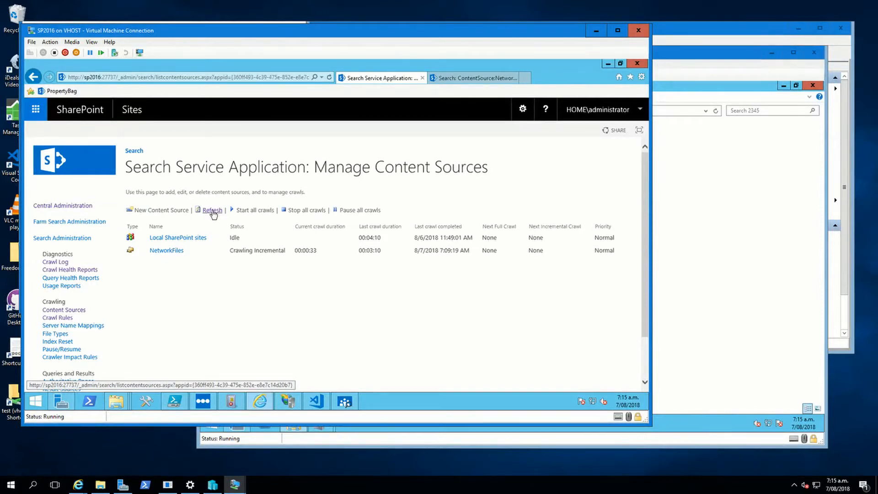
pyautogui.click(213, 211)
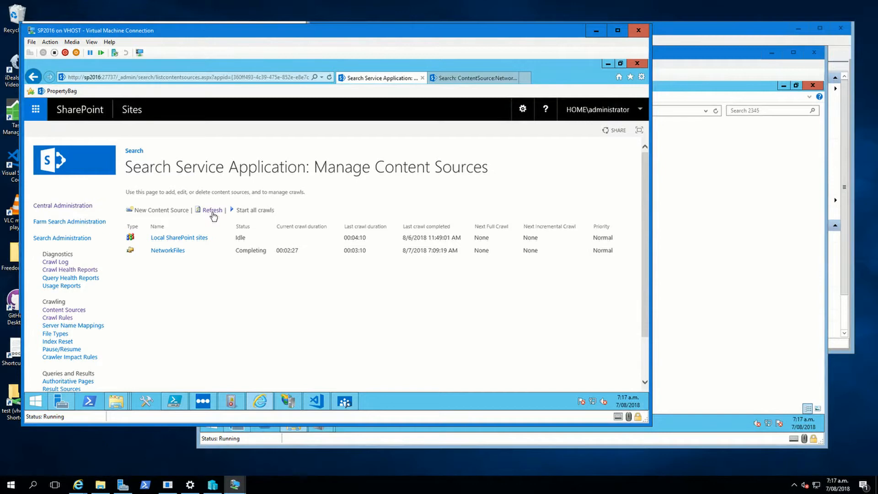
pyautogui.click(213, 211)
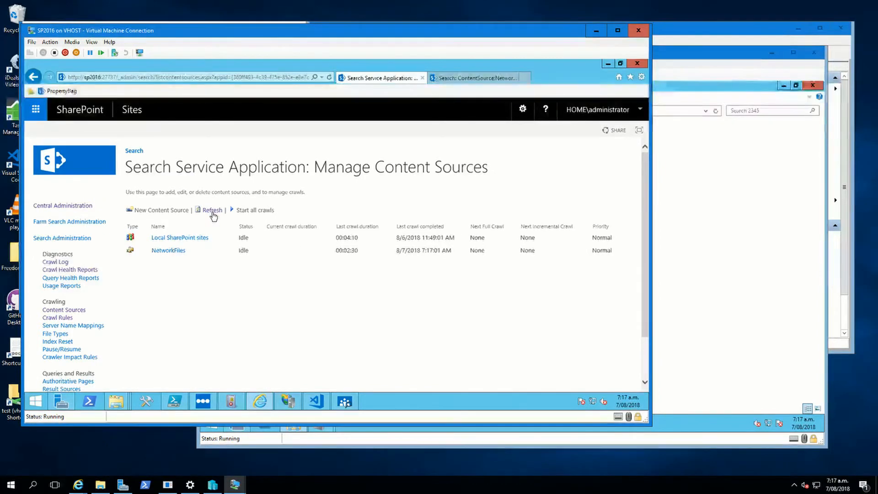
# Rerun the ContentSource:NetworkFiles search on the search site and refine the results to Case 2345.
pyautogui.click(450, 78)
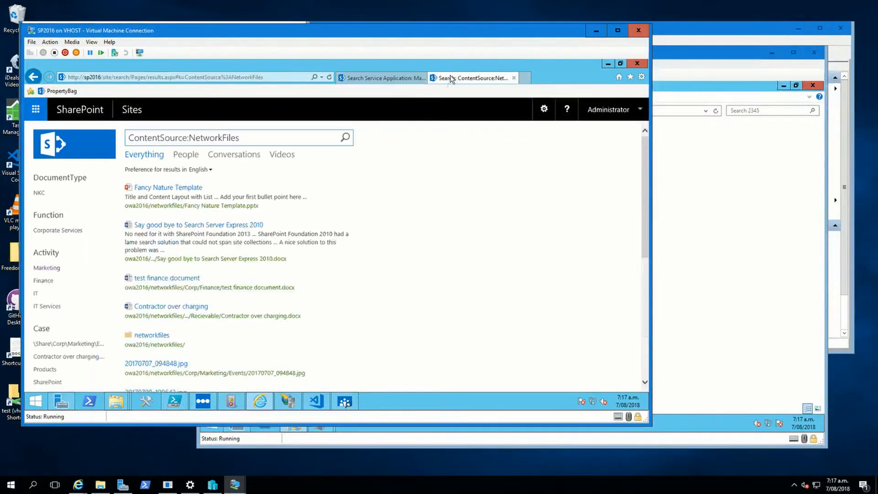
pyautogui.click(346, 138)
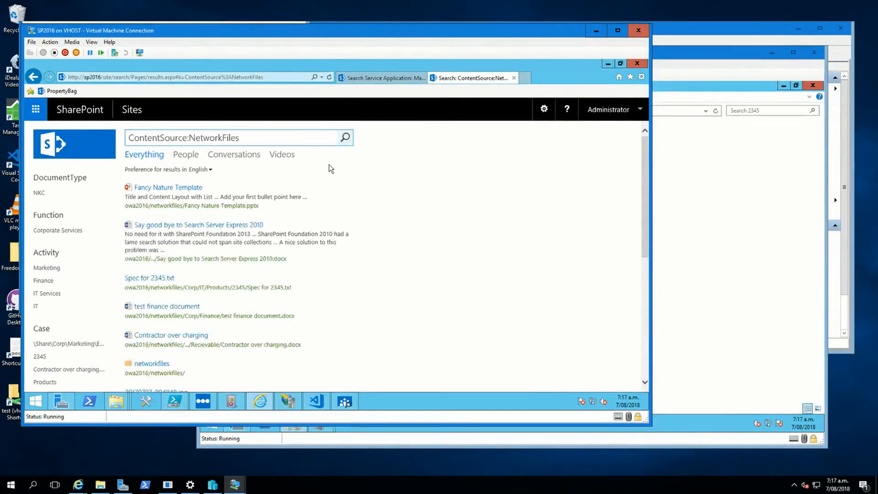
pyautogui.click(39, 358)
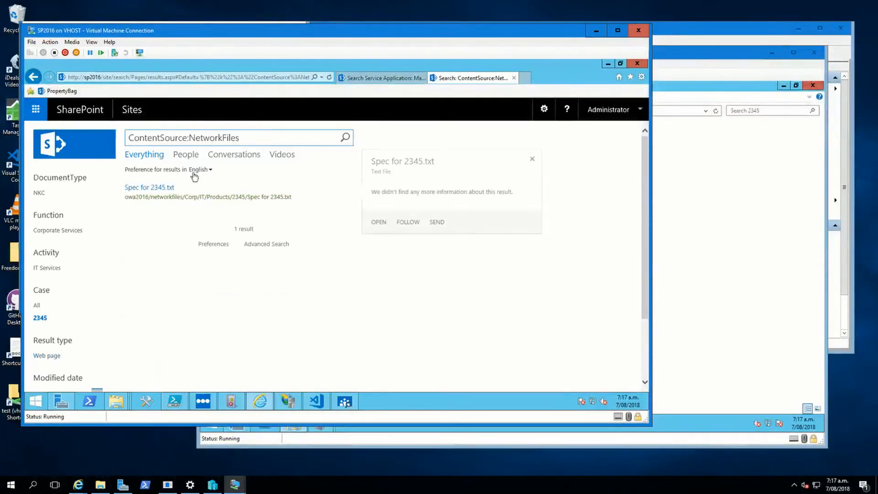
pyautogui.moveTo(183, 199)
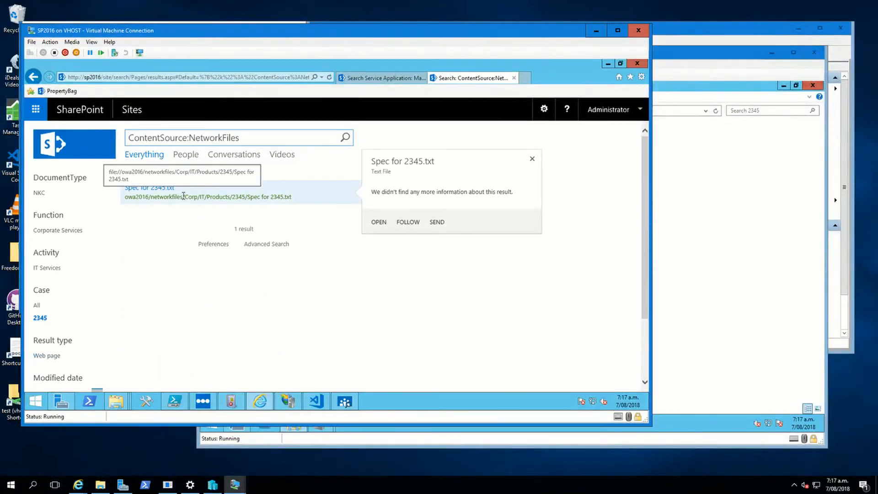